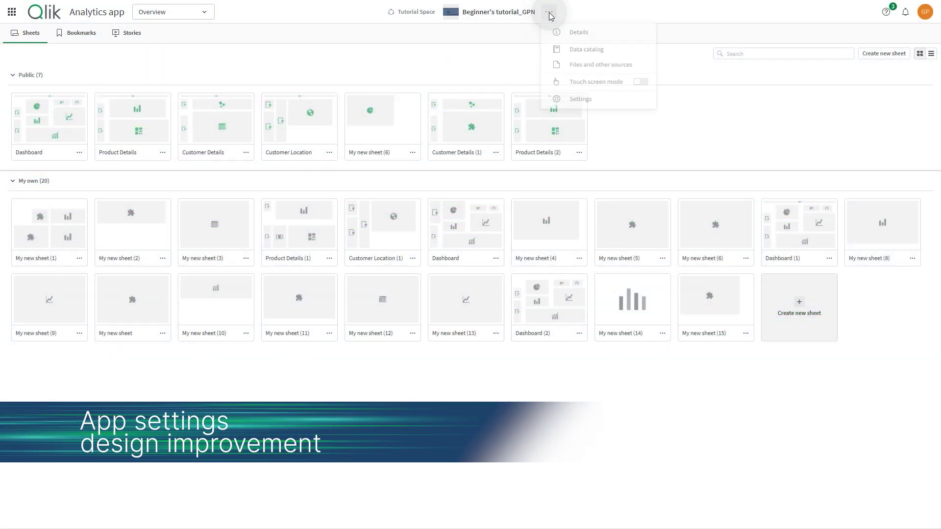
Step: Step through the app's Capabilities, Appearance, Sheet header styling and UI settings tabs in Settings
click(566, 102)
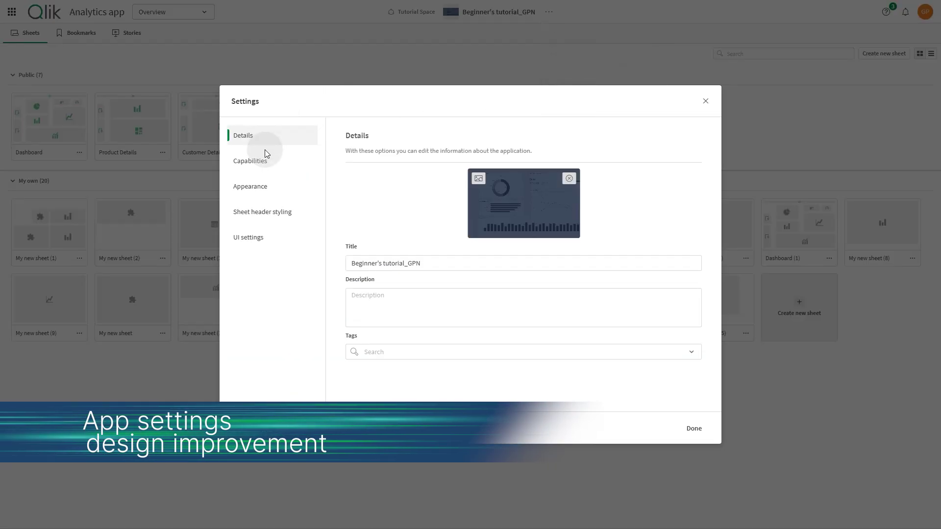
click(266, 162)
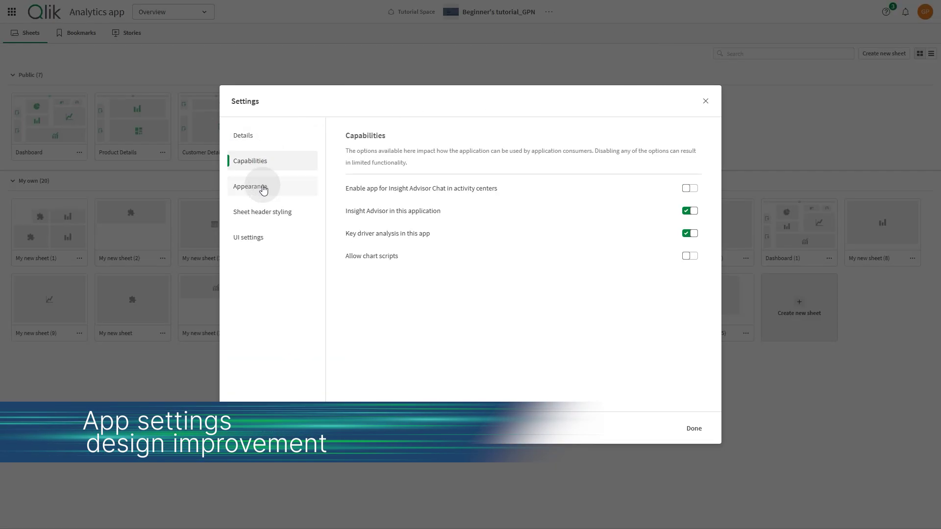
click(263, 188)
click(260, 212)
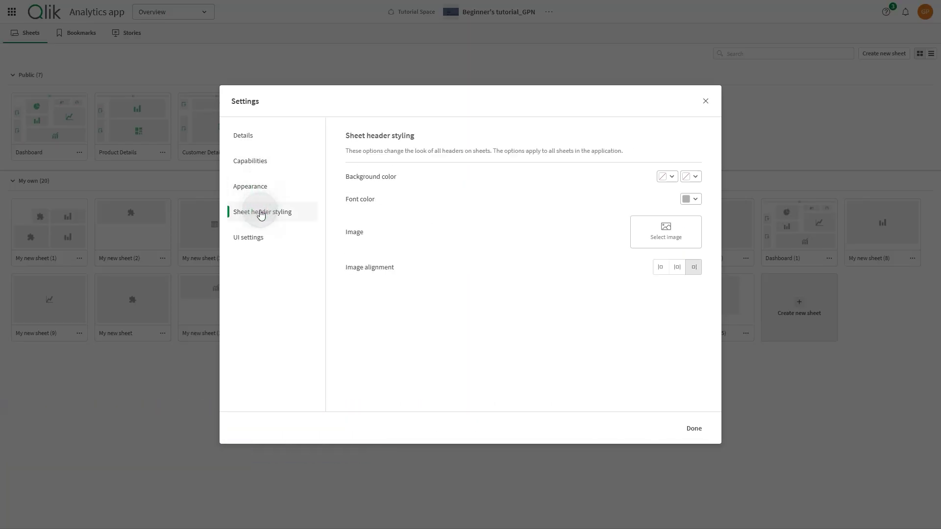
click(258, 238)
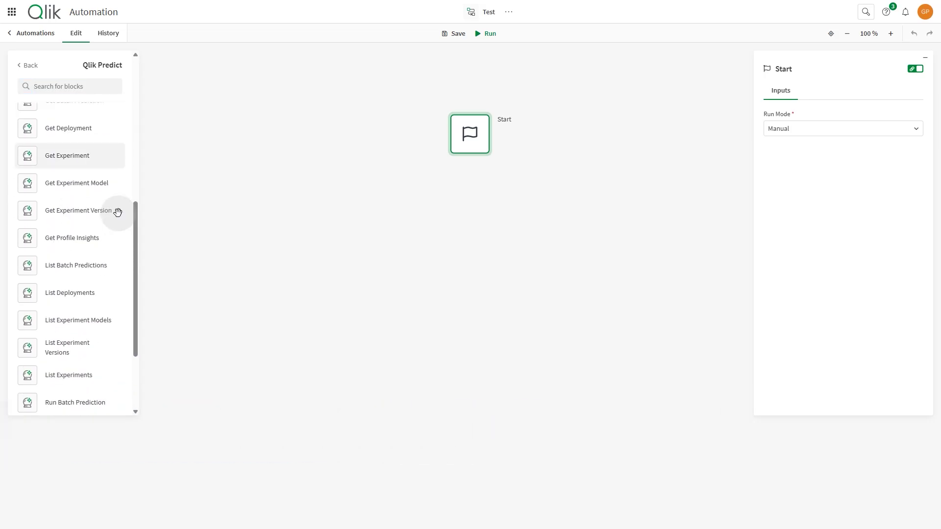
Step: Scroll the Qlik Predict connector's block list back to the top
scroll(117, 210, up, 14)
scroll(117, 212, up, 2)
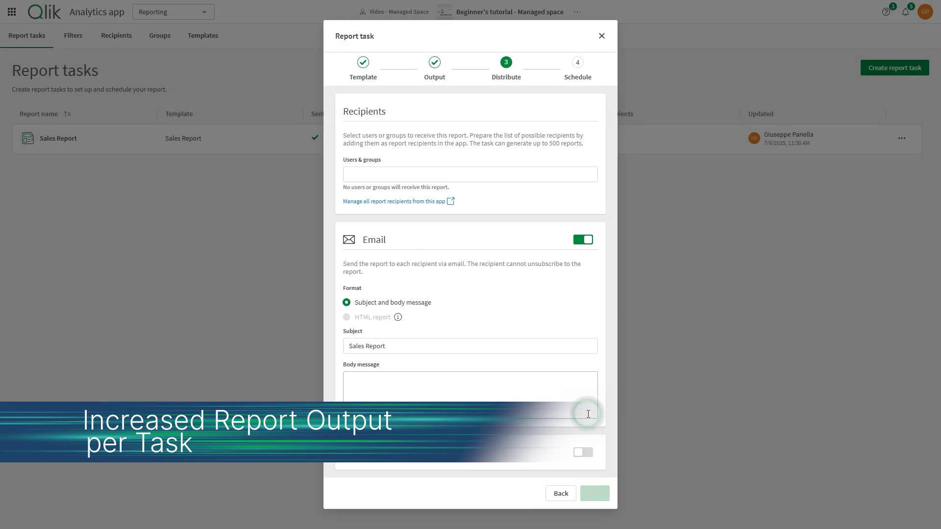
Step: Add user Isak as the Sales Report task's recipient under Users & groups
text(Isak)
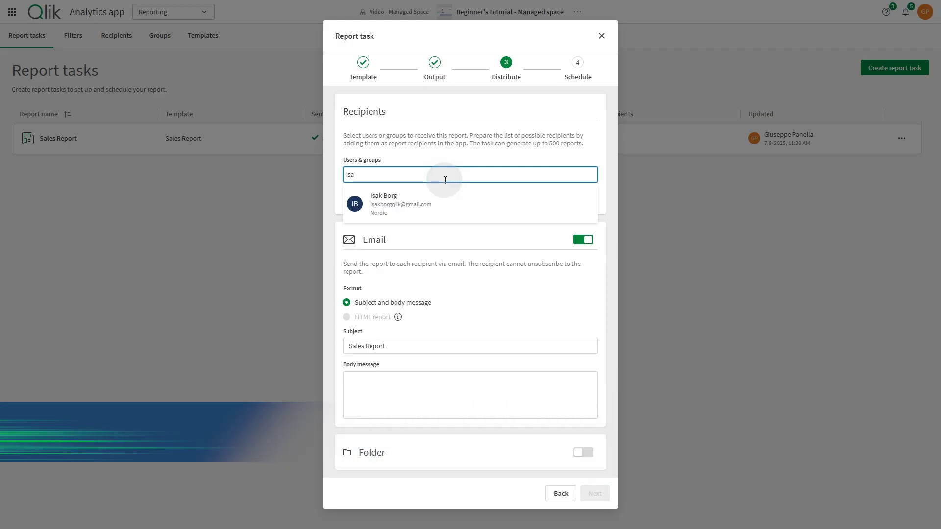
click(441, 202)
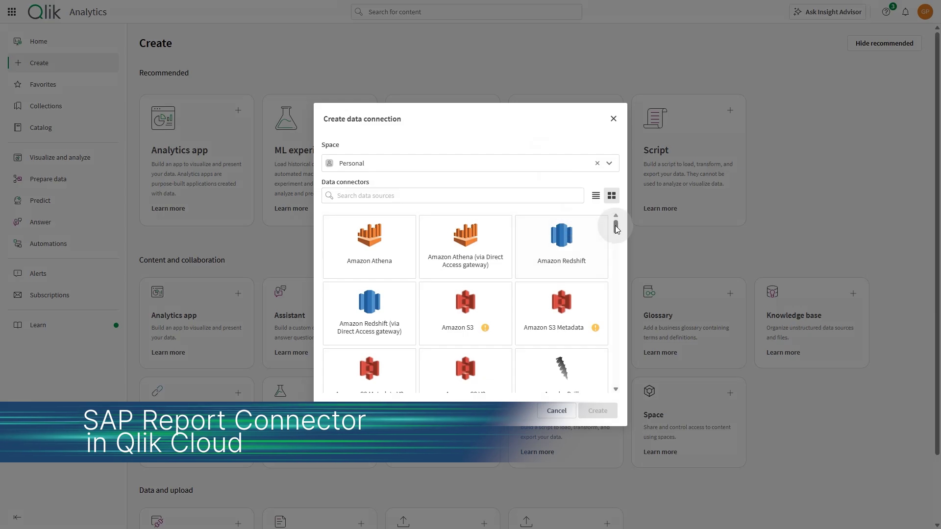
Step: Pick the SAP Report connector and scroll through the connection form's optional properties
mouse_move(617, 229)
mouse_down()
mouse_move(619, 321)
mouse_move(608, 353)
mouse_up()
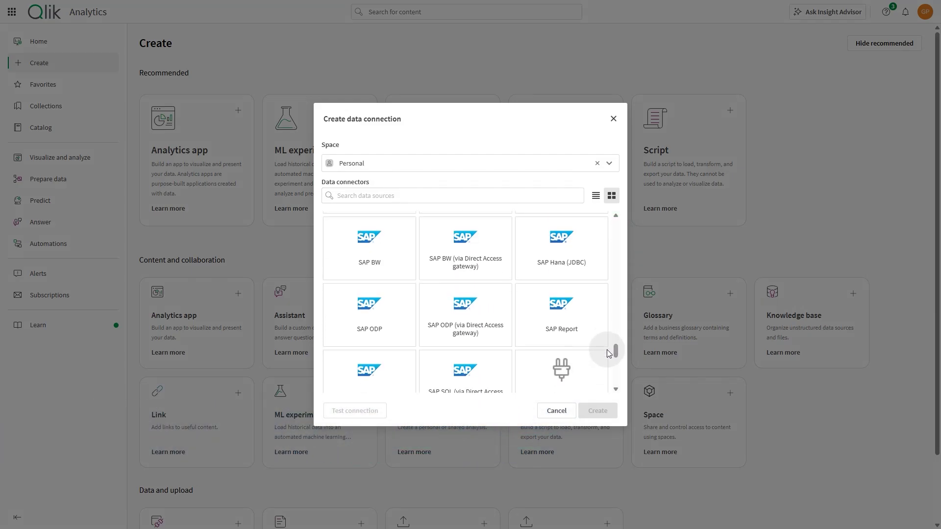
click(576, 320)
scroll(437, 235, down, 1)
scroll(437, 235, down, 2)
scroll(437, 235, down, 2)
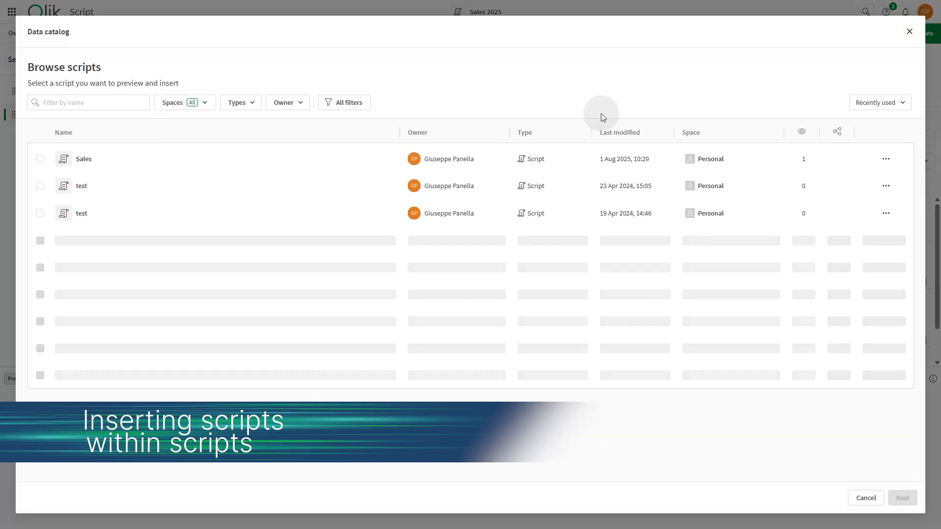
Step: Select the Sales script, preview its include line, and insert it into the load script
click(62, 164)
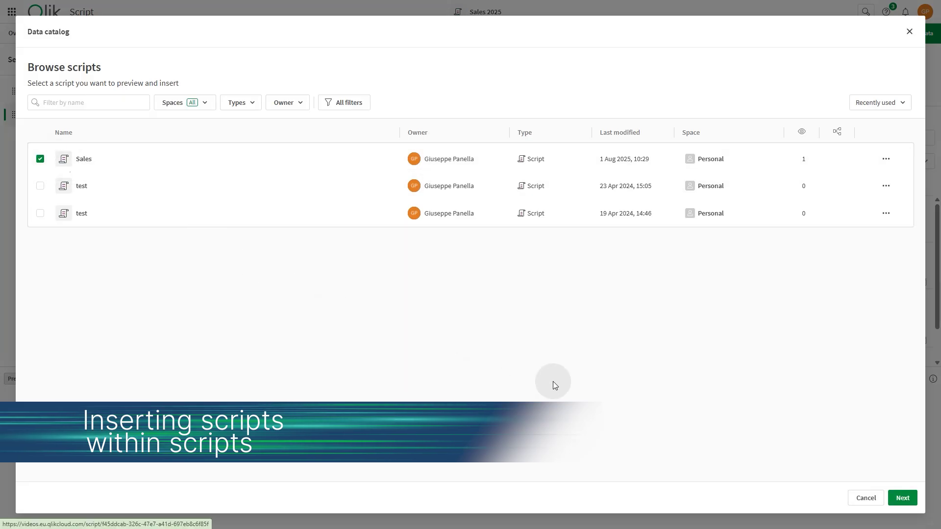
click(902, 498)
click(901, 498)
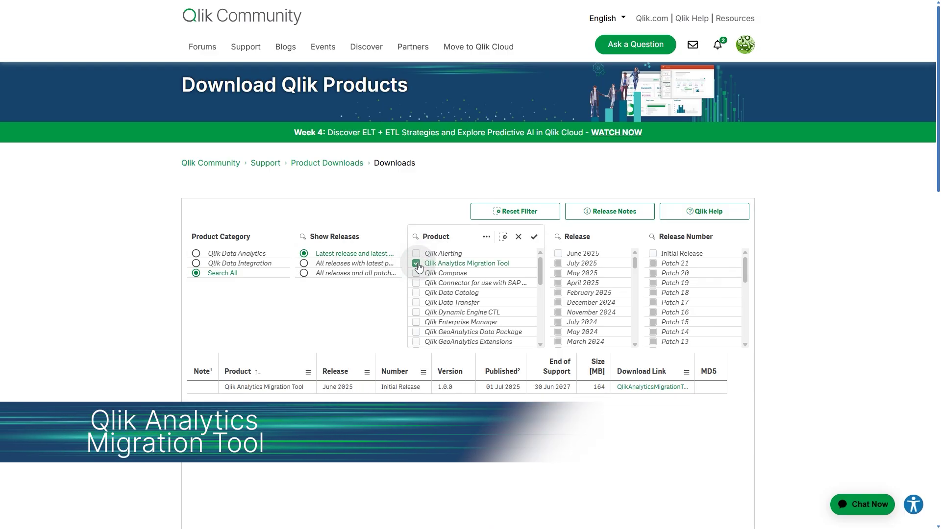
Step: Narrow the migration tool downloads to the June 2025 Initial Release
click(557, 254)
click(653, 254)
Step: Download and run the migration tool installer through to the .NET hosting bundle installation
click(651, 387)
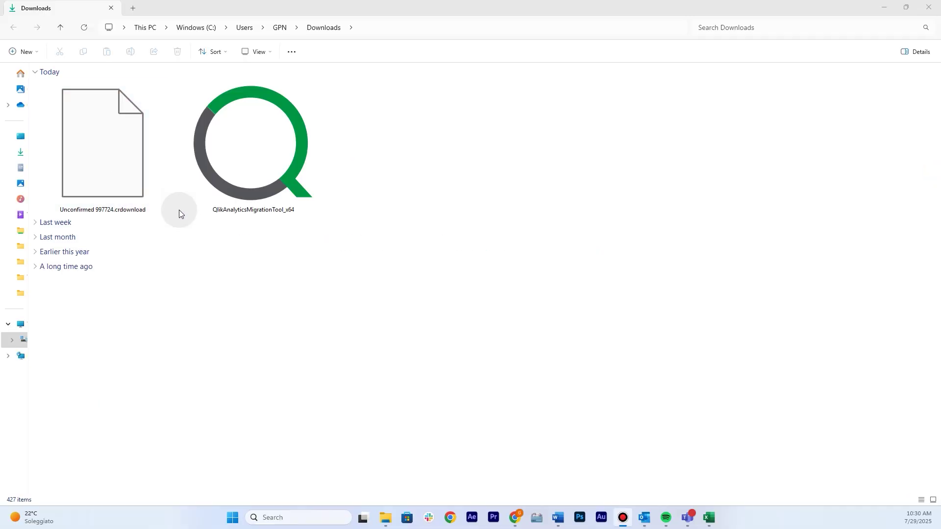
double_click(243, 148)
click(542, 351)
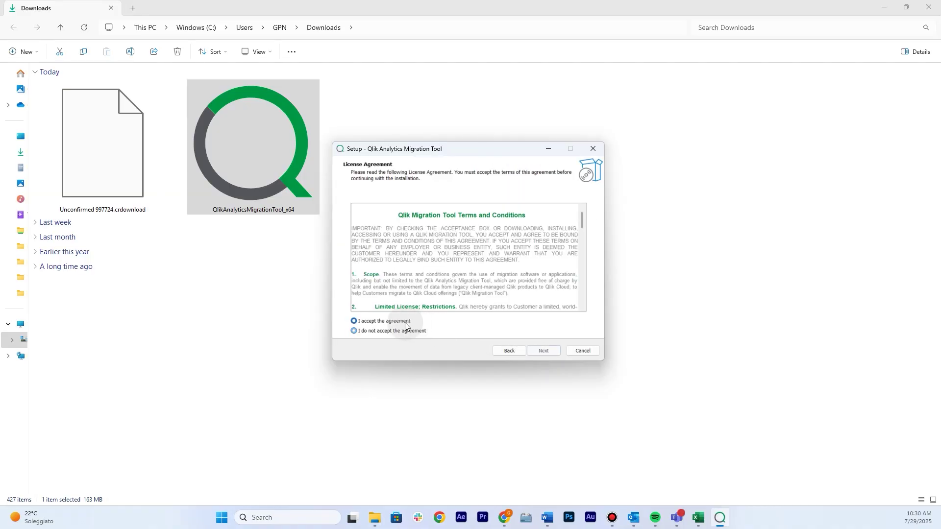
click(541, 350)
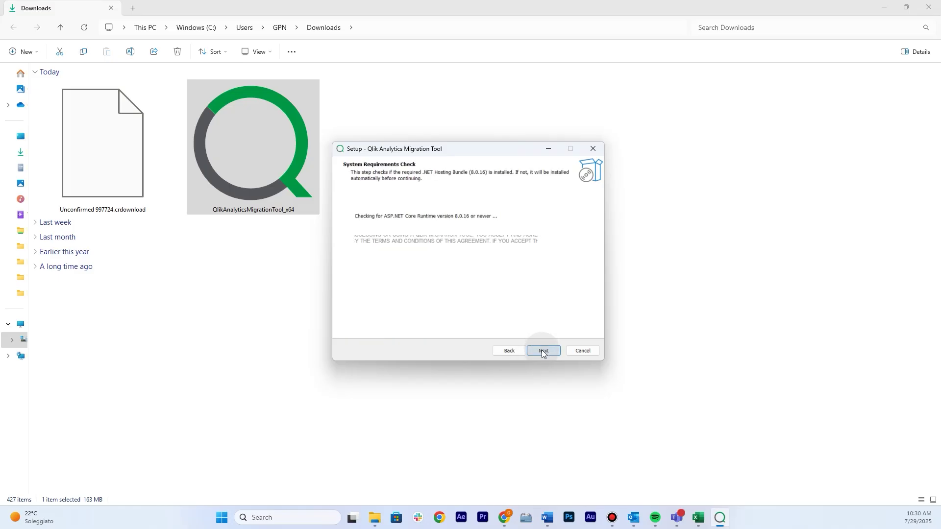
click(548, 351)
click(545, 294)
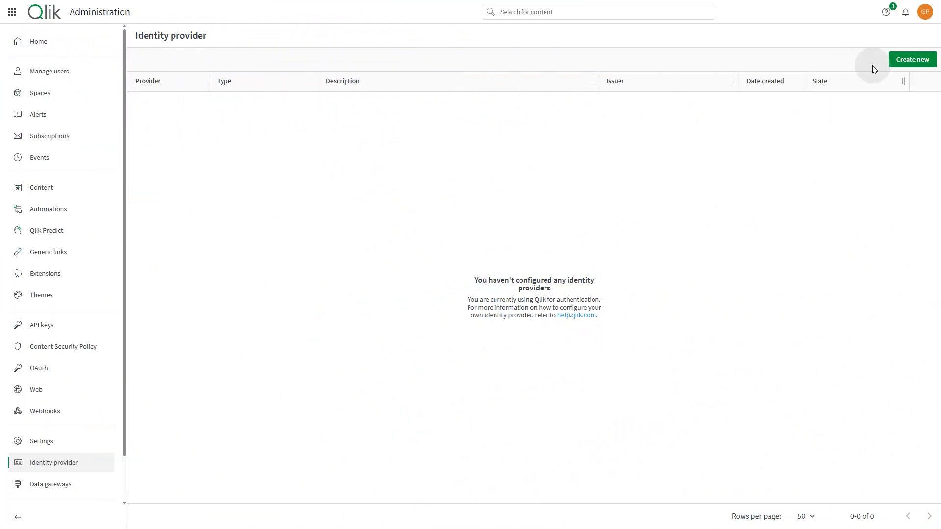
Step: Create an identity provider of type SAML with the Generic provider and Use IdP metadata on
click(911, 58)
click(729, 104)
click(731, 168)
click(750, 152)
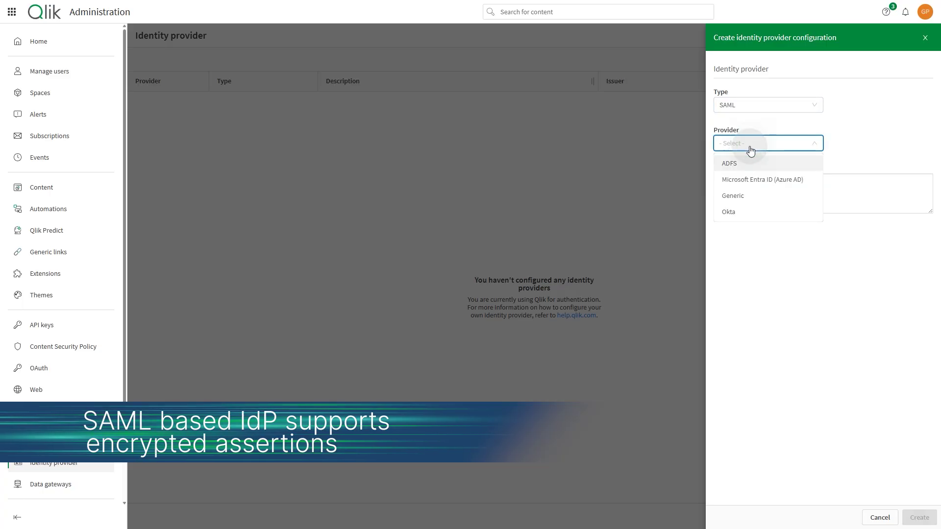
click(746, 190)
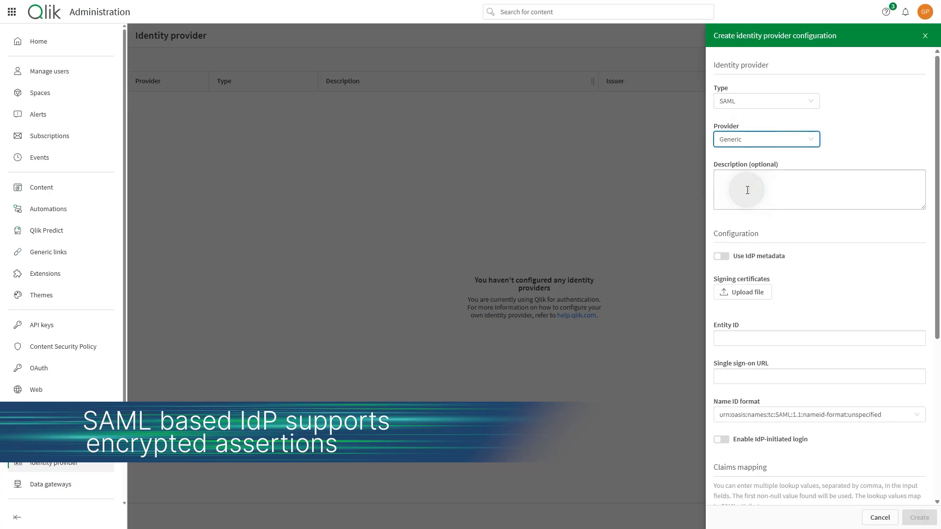
click(749, 292)
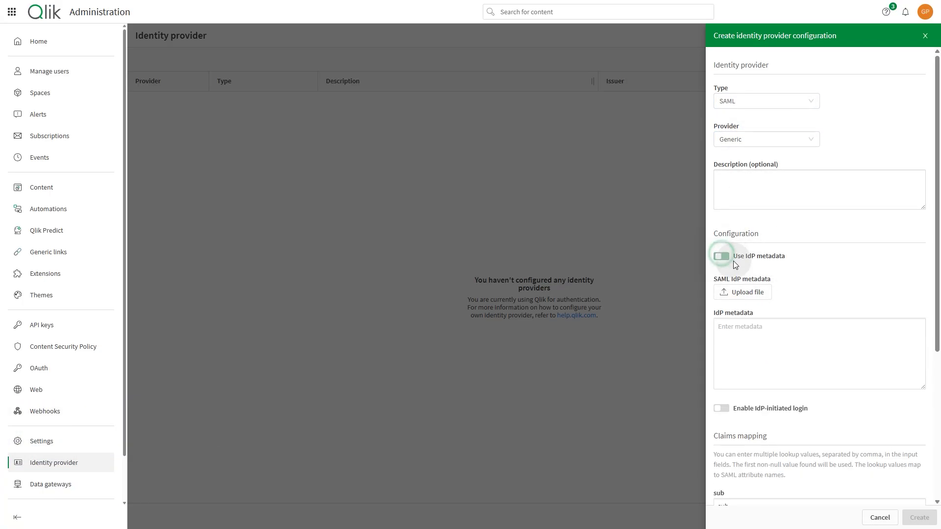